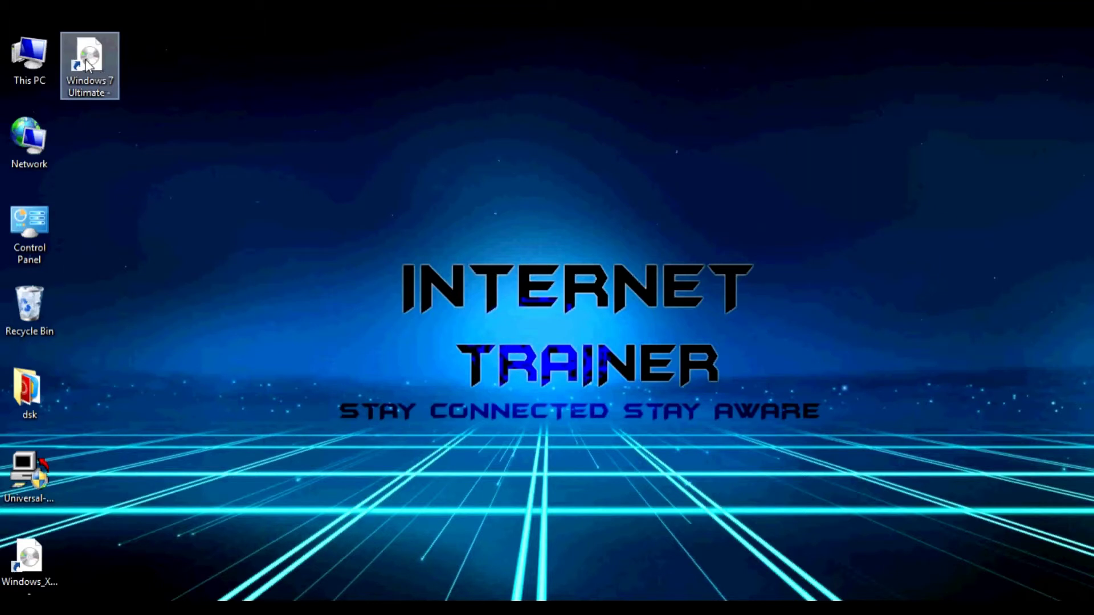
click(94, 76)
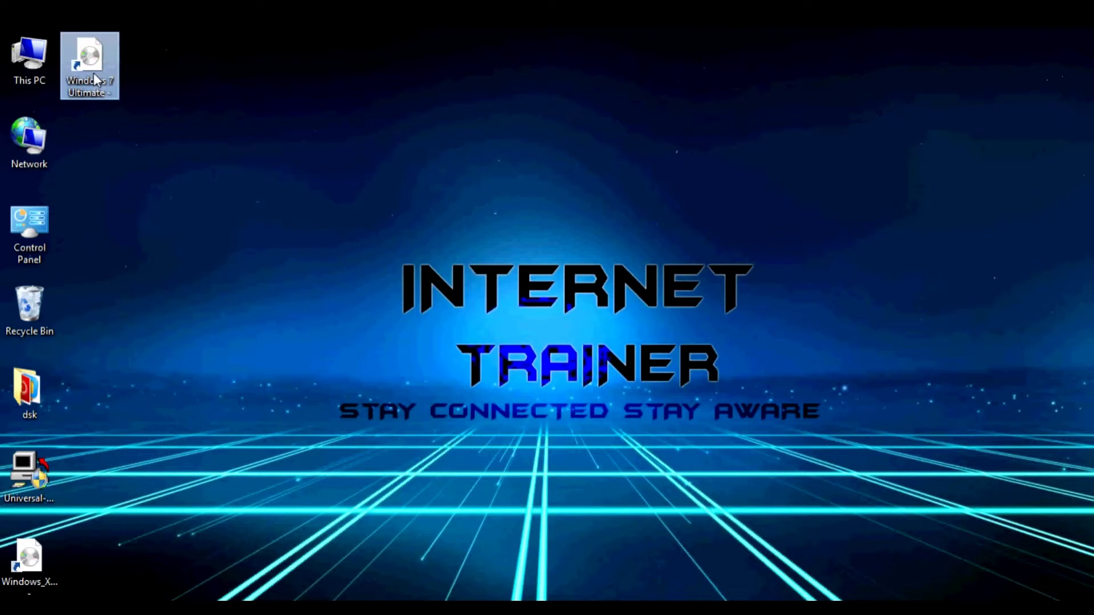
drag(93, 73, 144, 102)
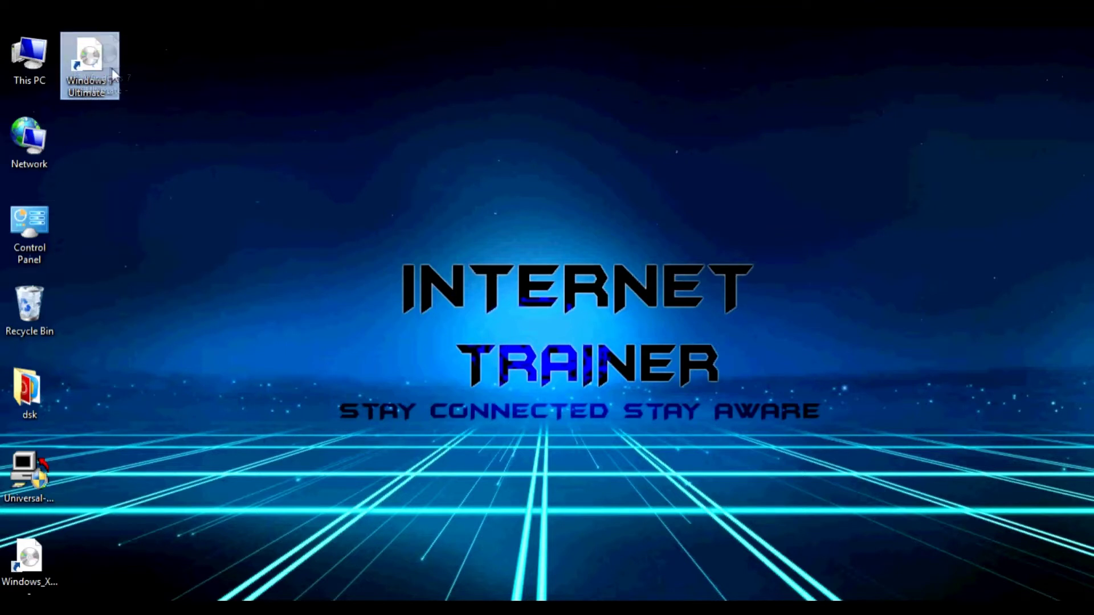
- Launch Universal USB Installer 1.9.5.7 from the desktop and accept its license agreement
click(43, 465)
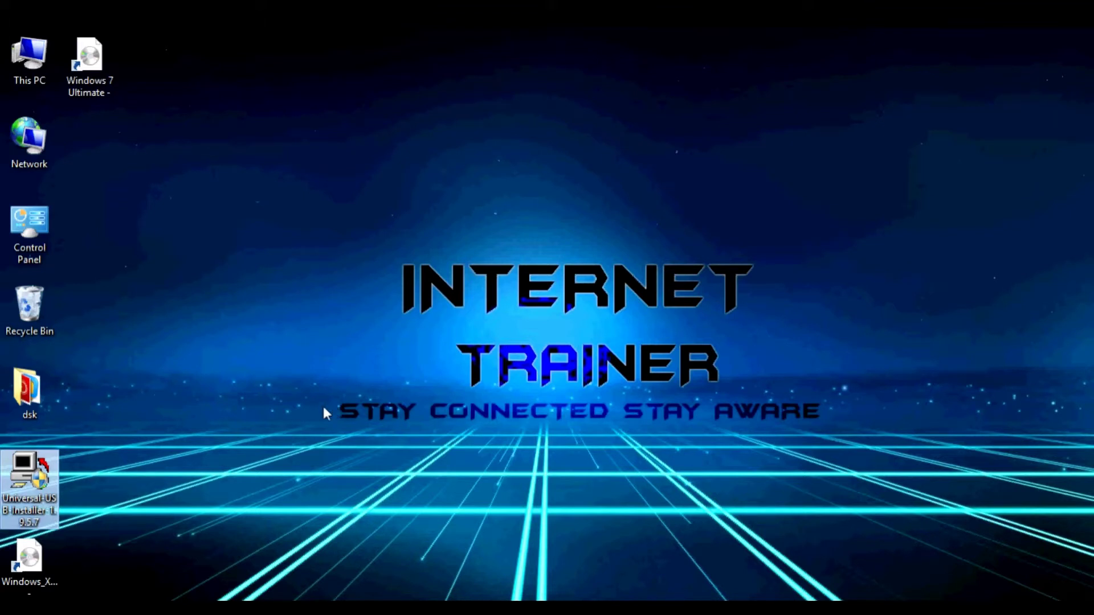
double_click(44, 489)
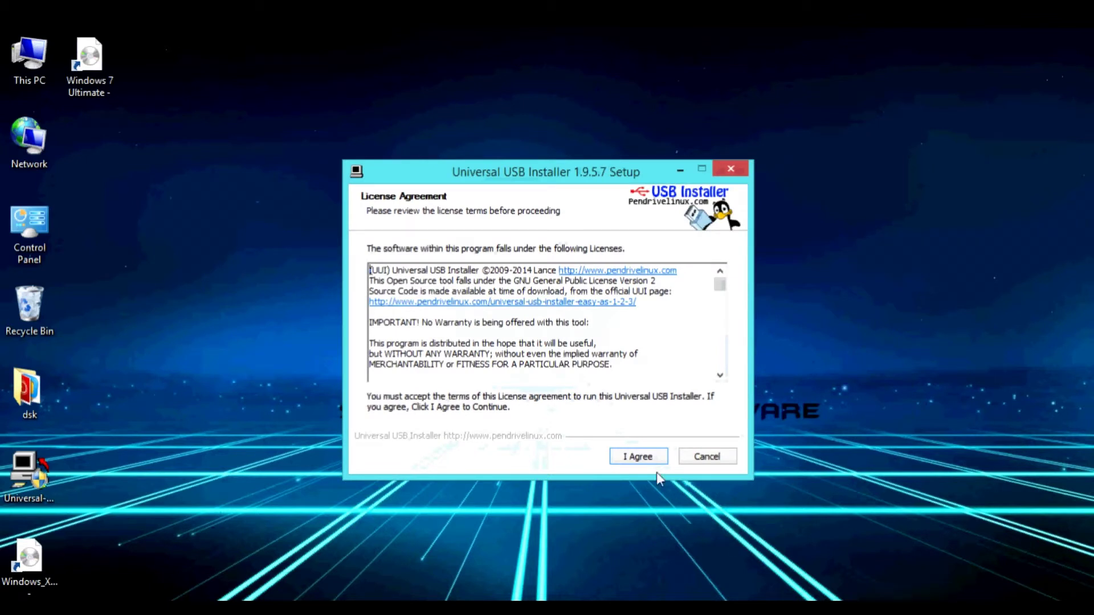
click(648, 459)
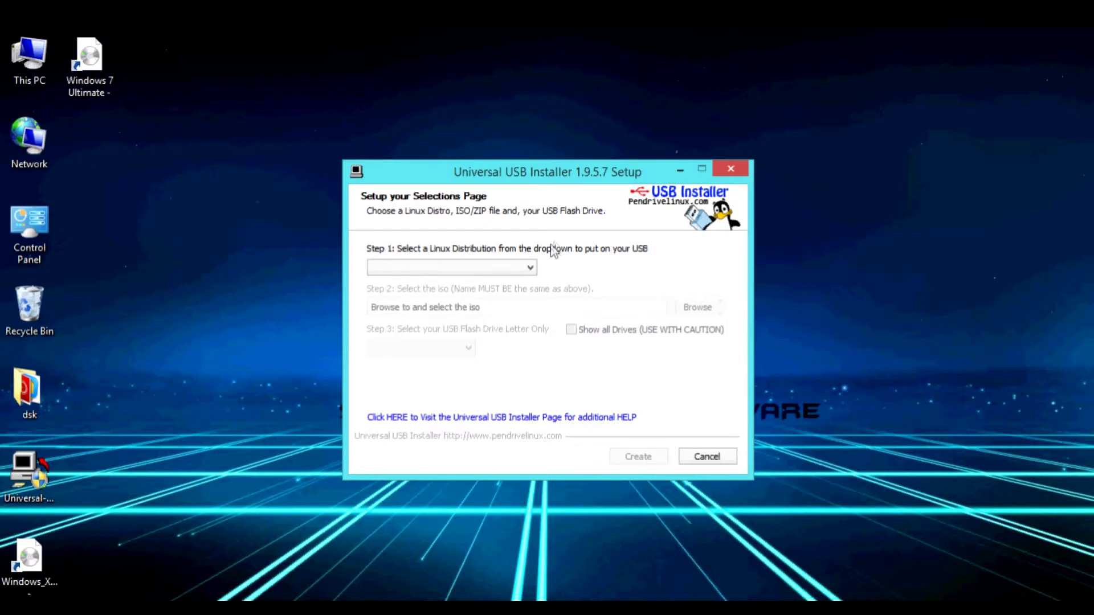
- Choose Windows 7 Installer as the distribution to put on the USB drive
click(469, 271)
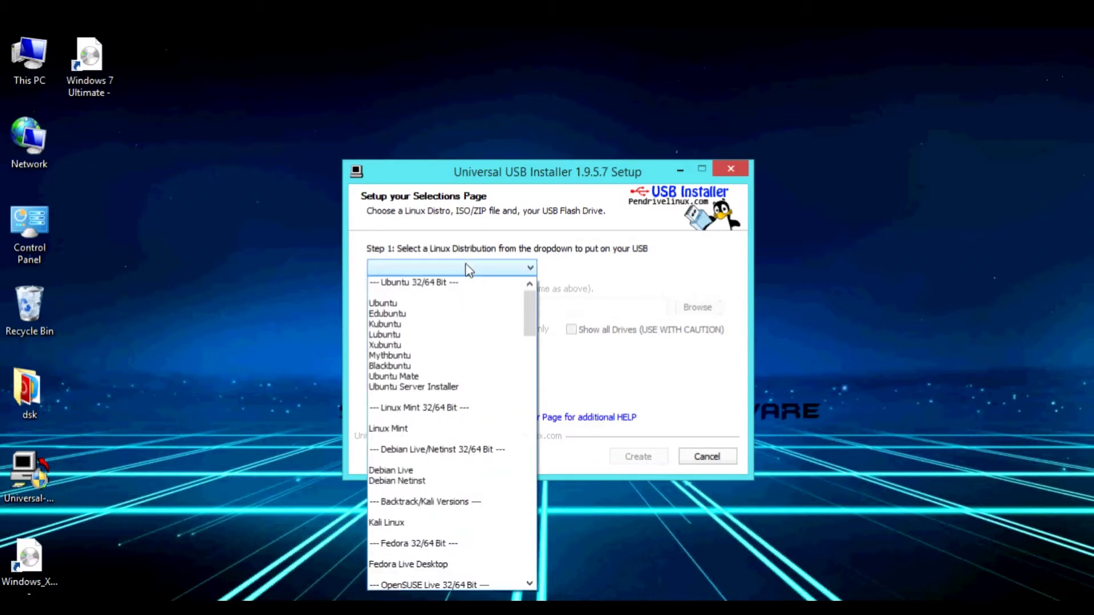
drag(529, 305, 516, 560)
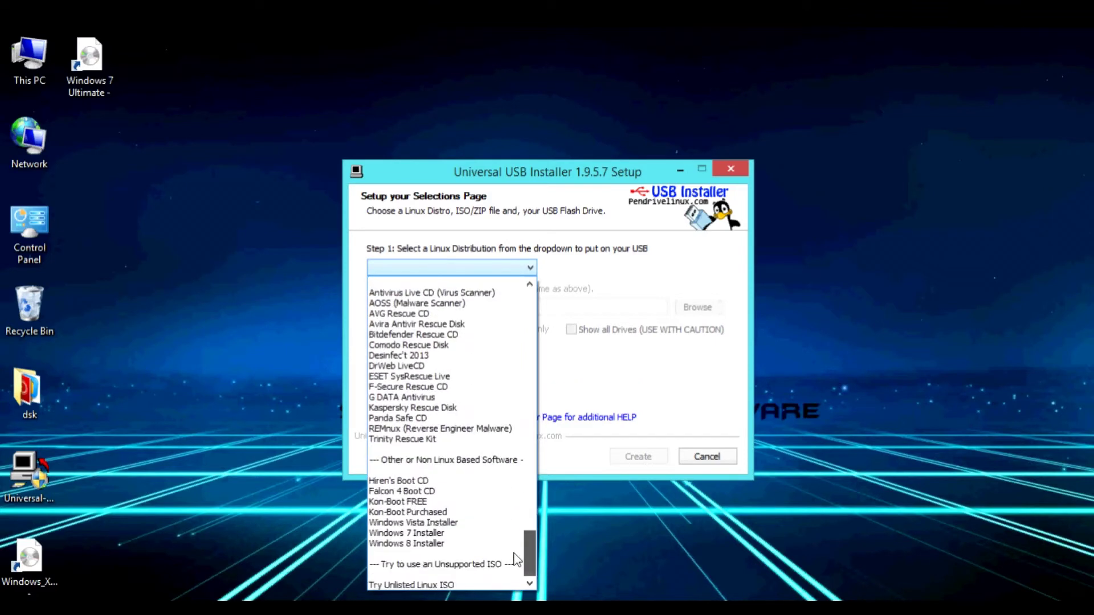
click(445, 534)
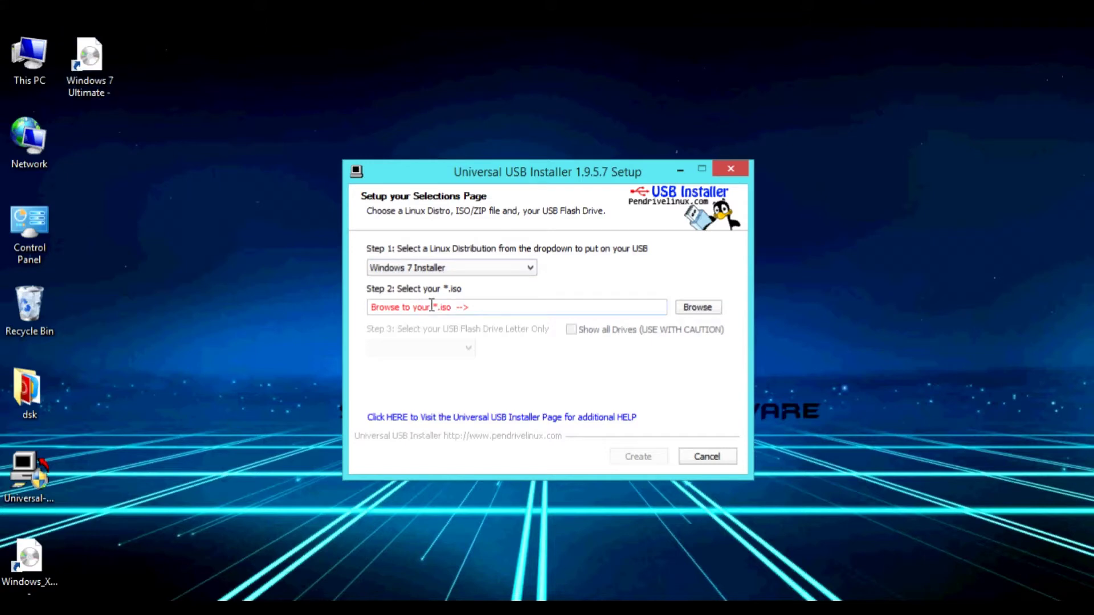
- Select the Windows 7 Ultimate ISO from F:\All Soft\Windows 7 Ultimate as the source image
click(697, 307)
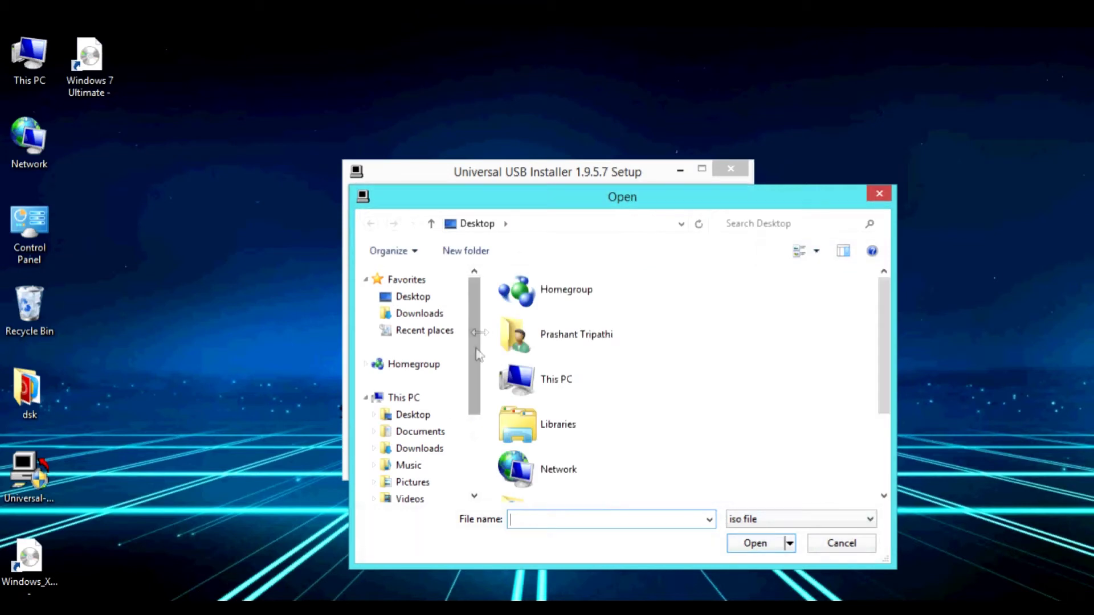
drag(477, 355, 472, 422)
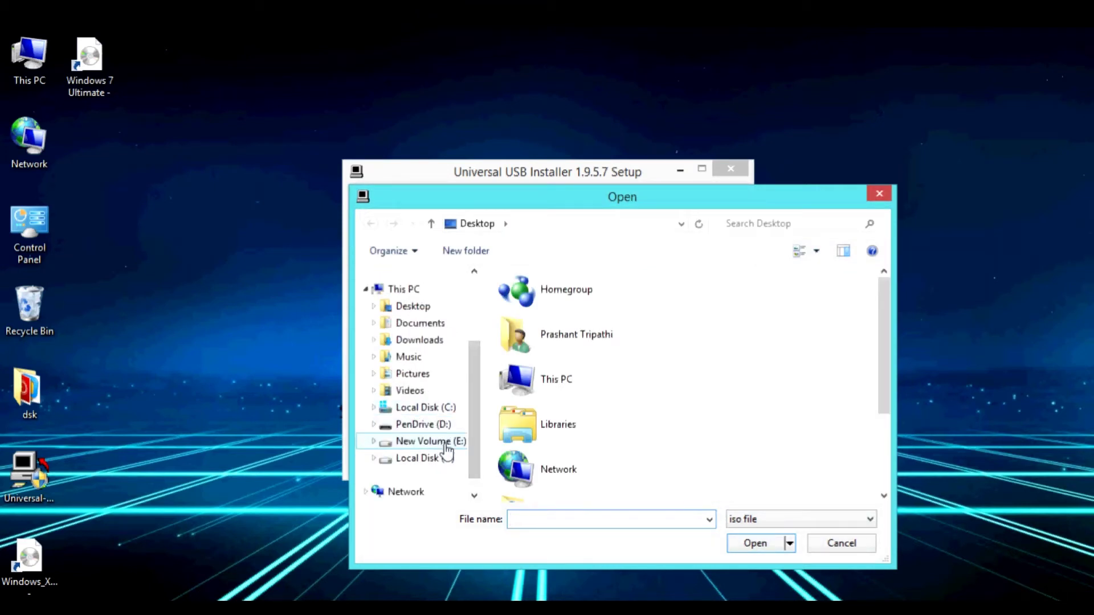
click(433, 458)
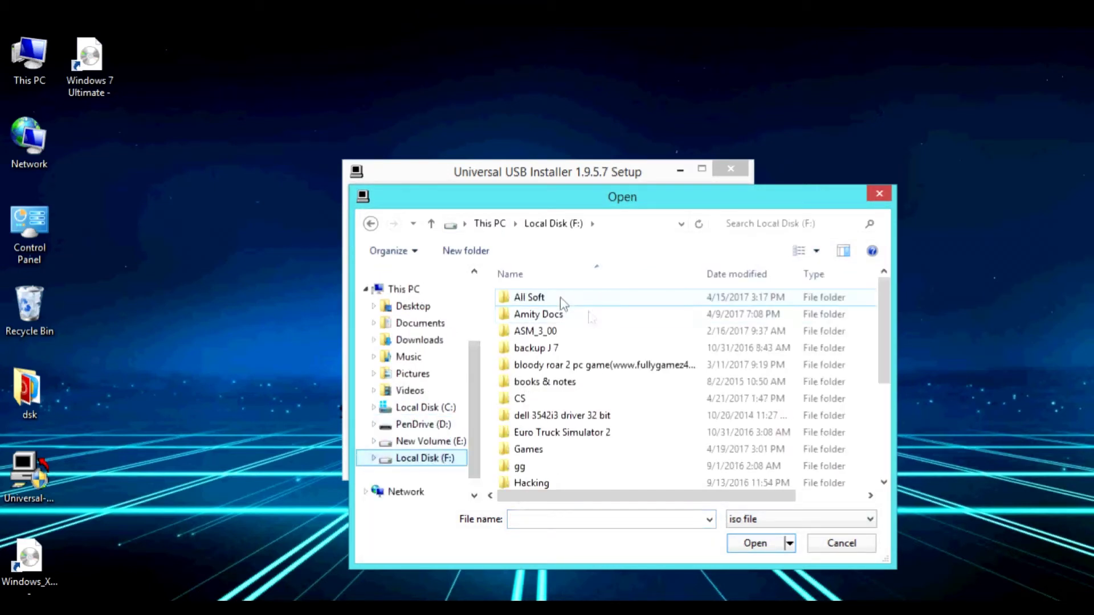
double_click(552, 296)
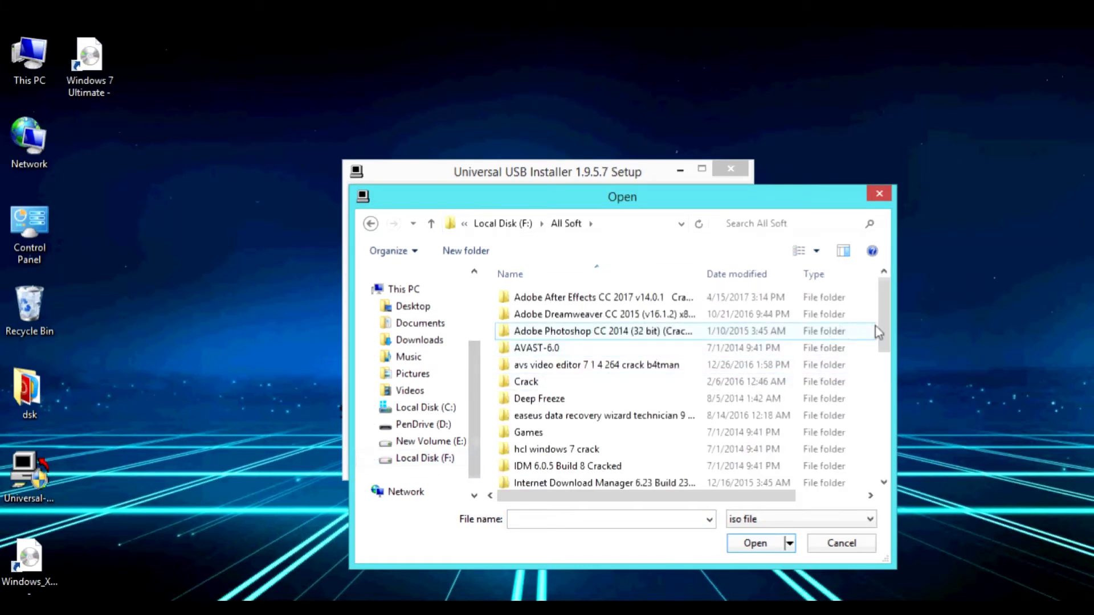
scroll(873, 365, down, 2)
scroll(873, 371, down, 4)
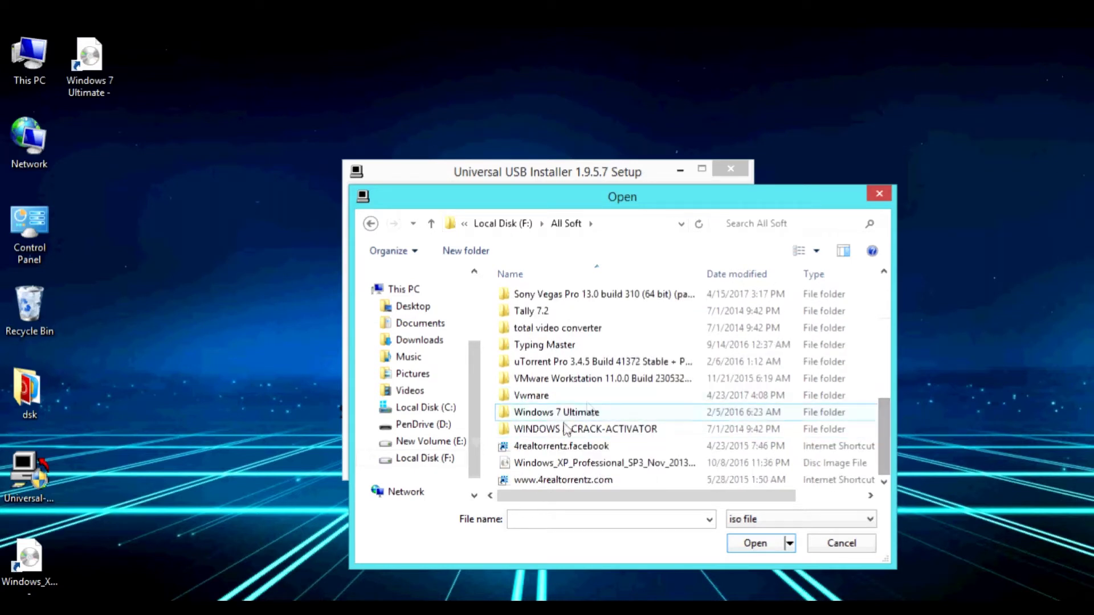
click(564, 416)
double_click(563, 416)
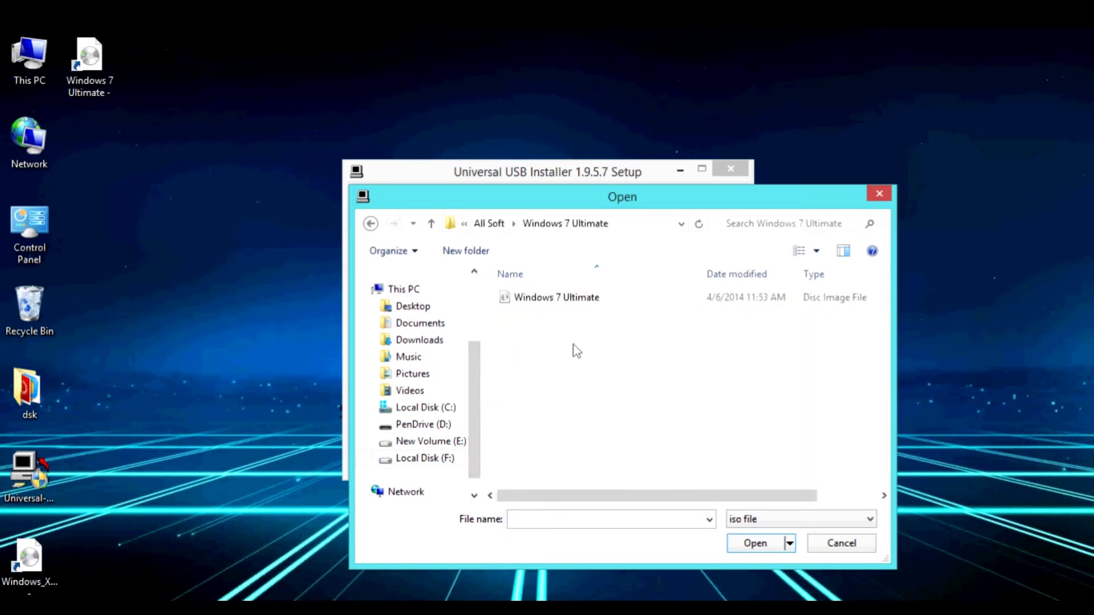
click(579, 301)
click(735, 545)
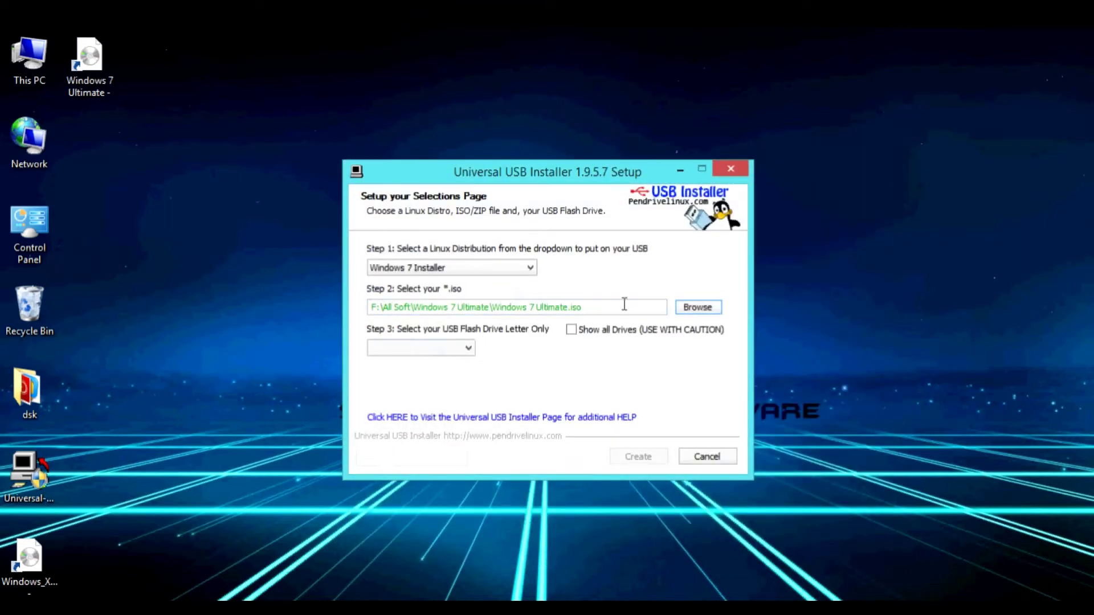
- Create the bootable Windows 7 installer on the D:\ PenDrive with the drive formatted as Fat32
click(443, 350)
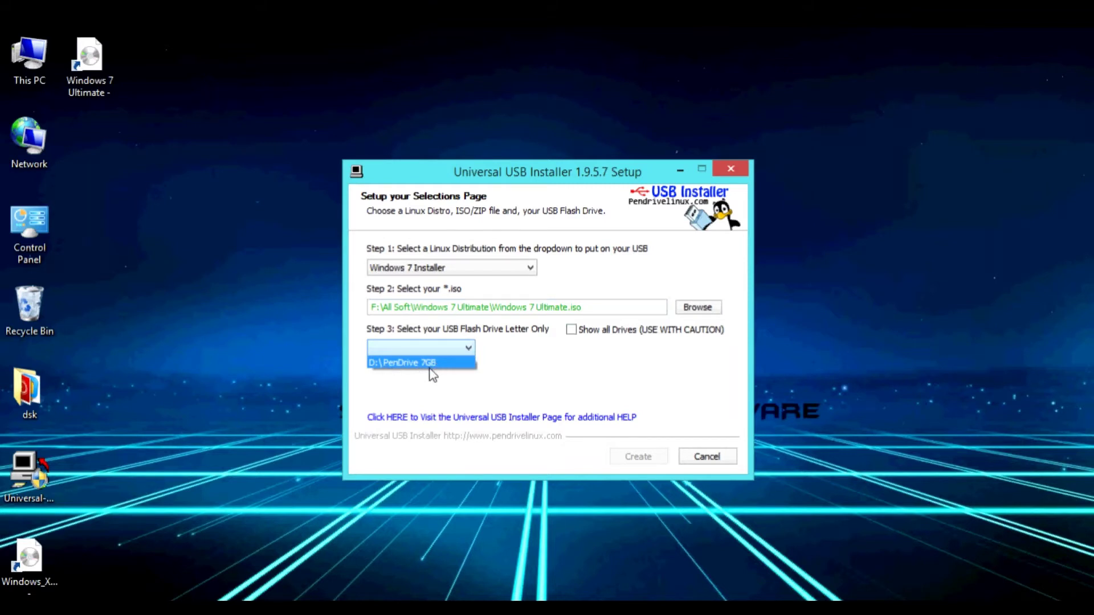
click(430, 366)
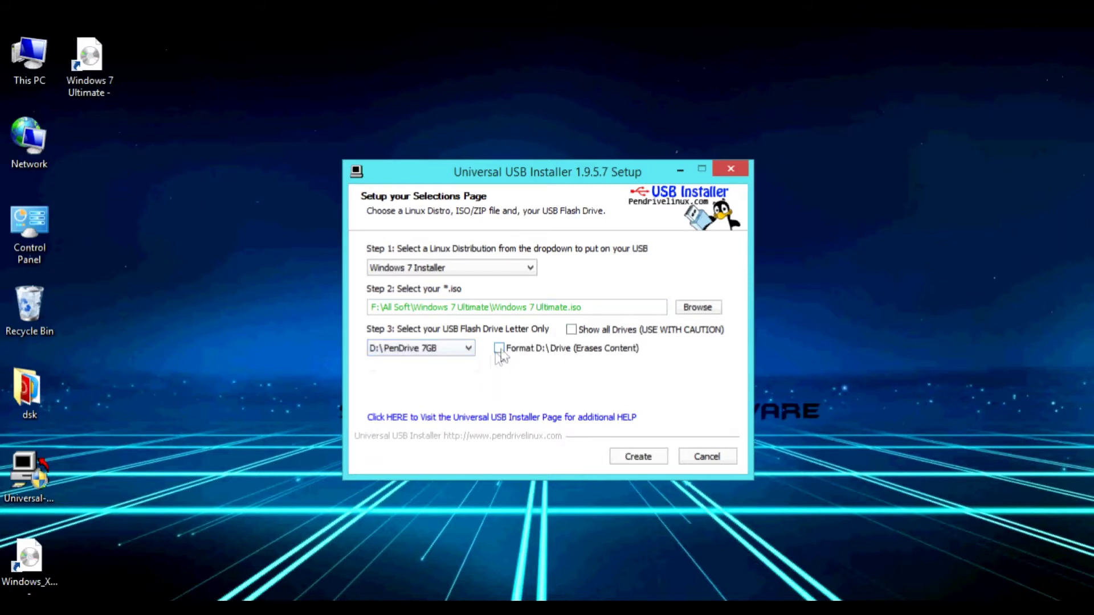
click(499, 348)
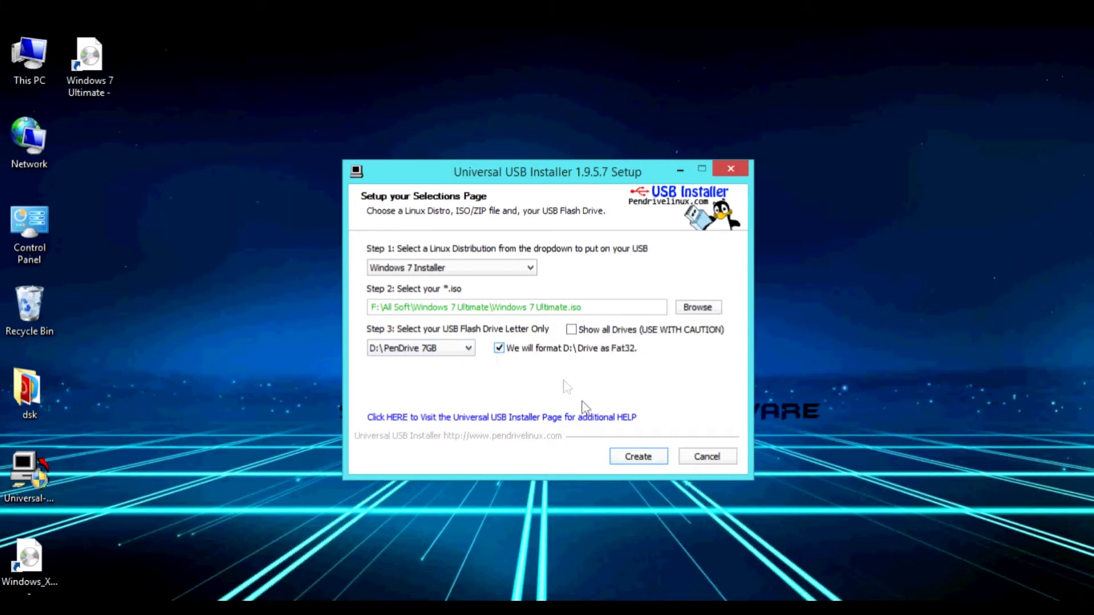
click(638, 456)
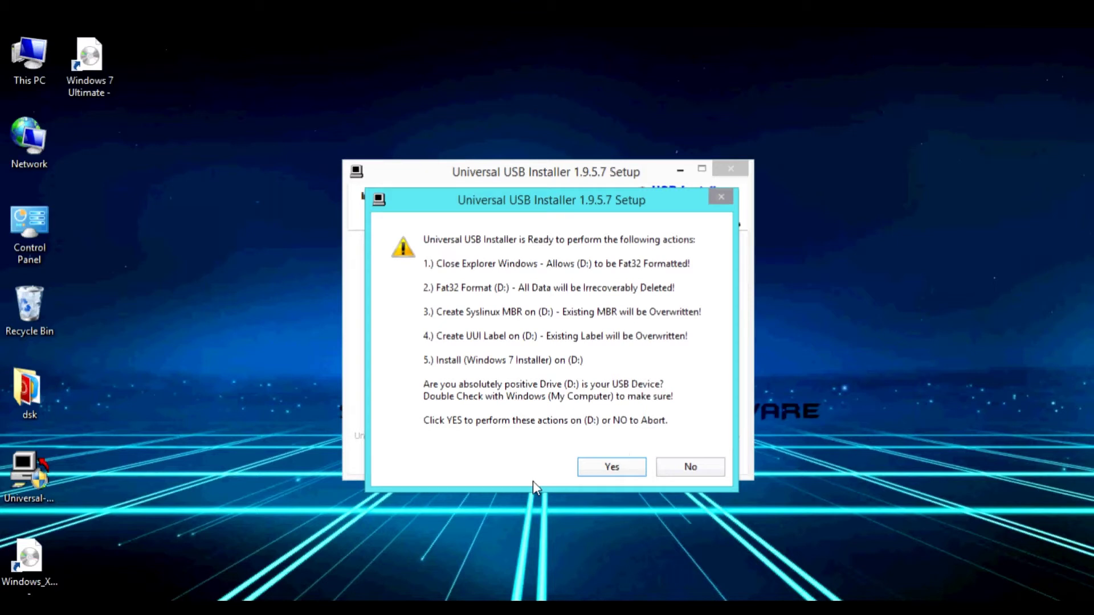
click(627, 471)
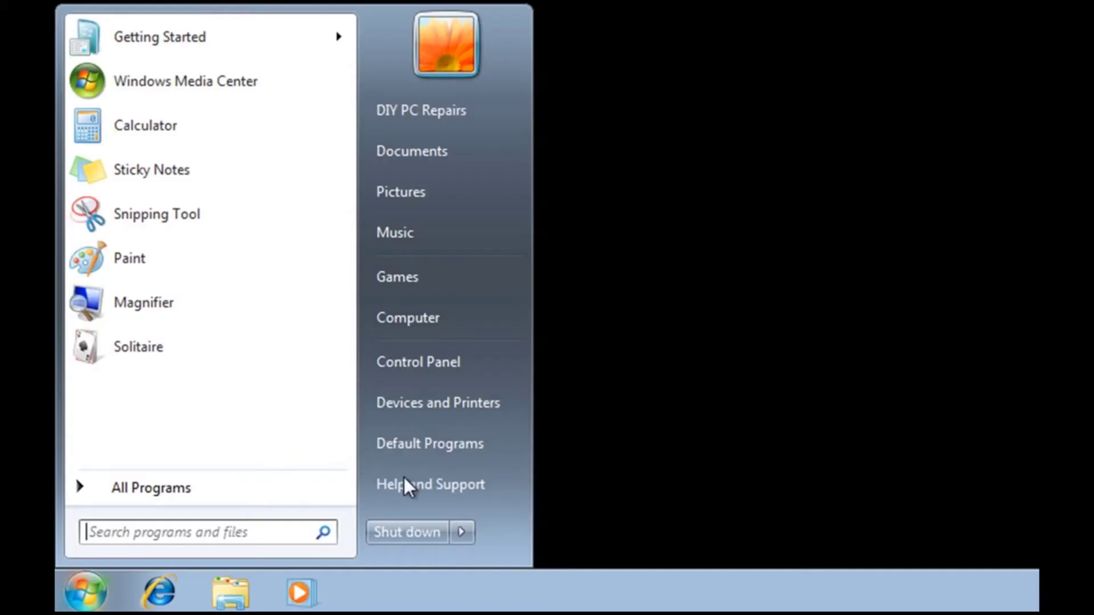
- Restart the computer and boot it from the USB device IT117204 USB
click(461, 534)
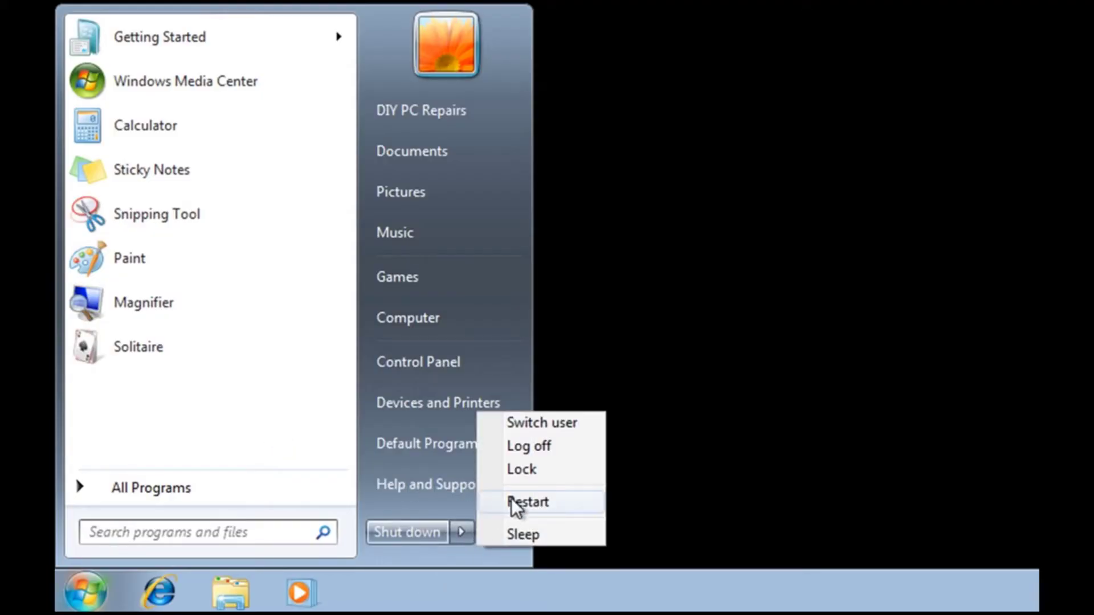
click(513, 501)
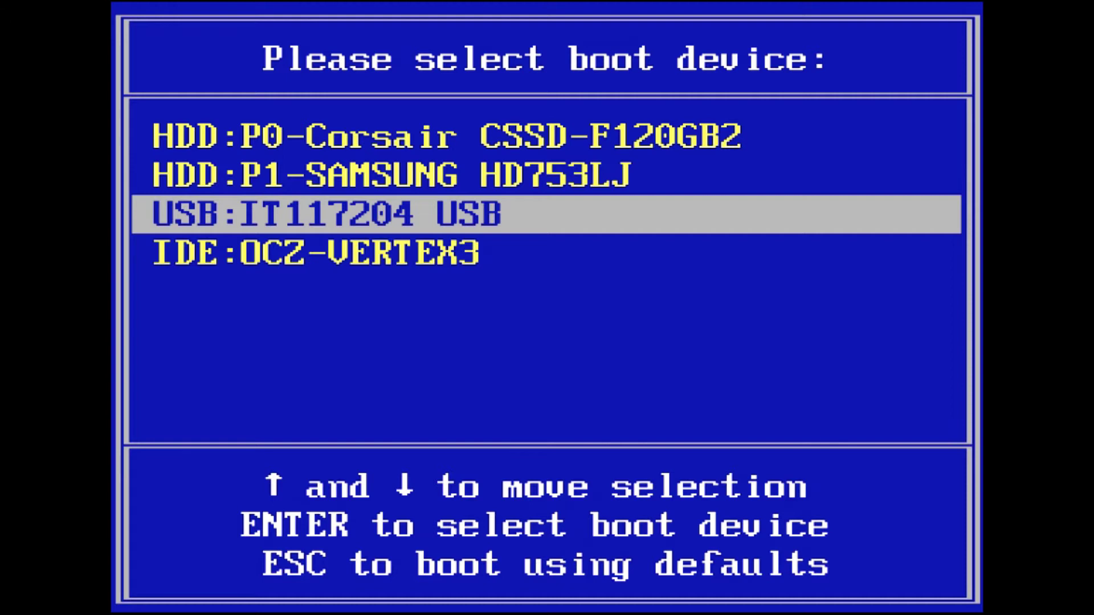
key(Return)
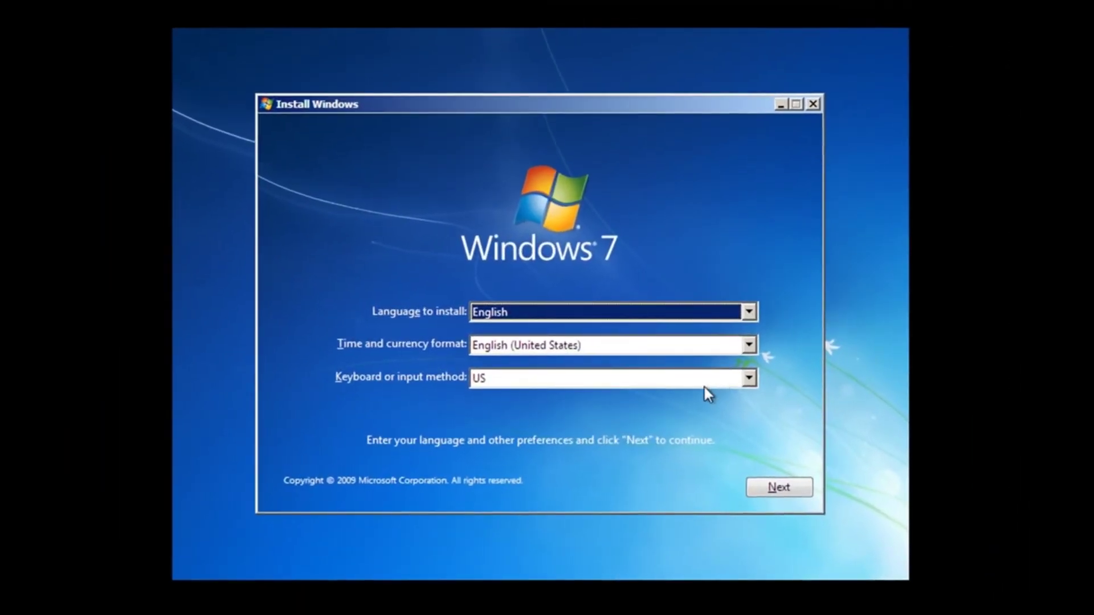
- Set the time and currency format to English (United Kingdom) and proceed past the language preferences
click(755, 344)
scroll(753, 368, up, 1)
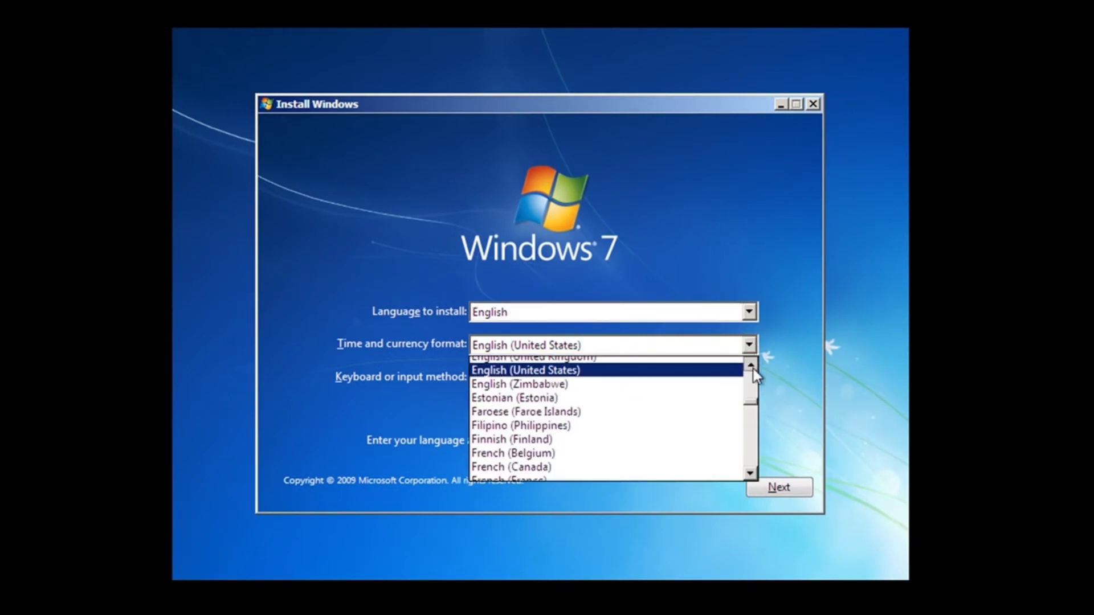
click(710, 368)
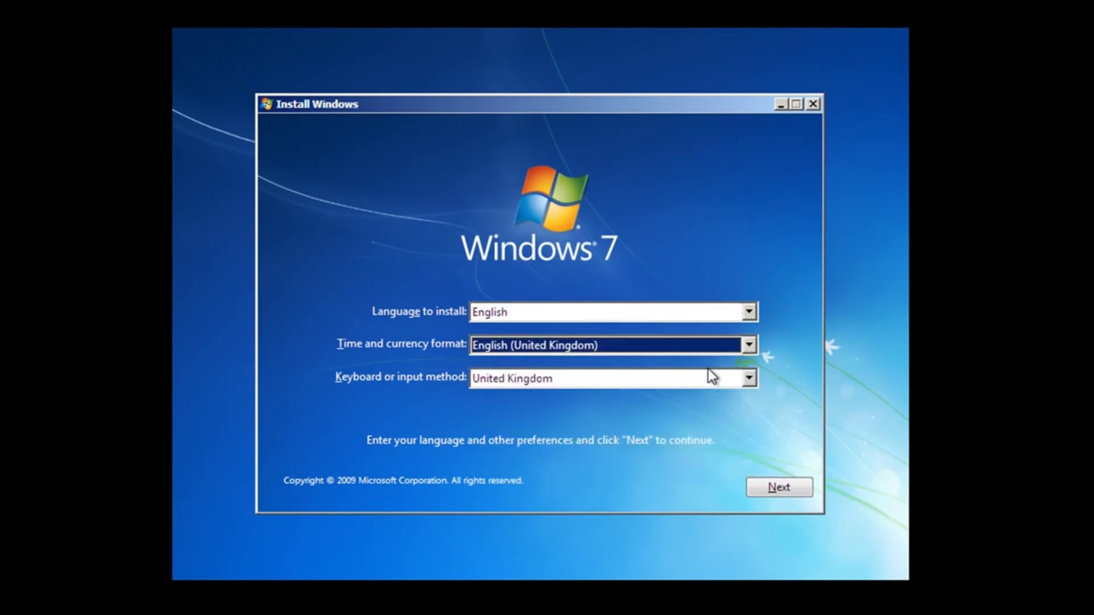
click(782, 490)
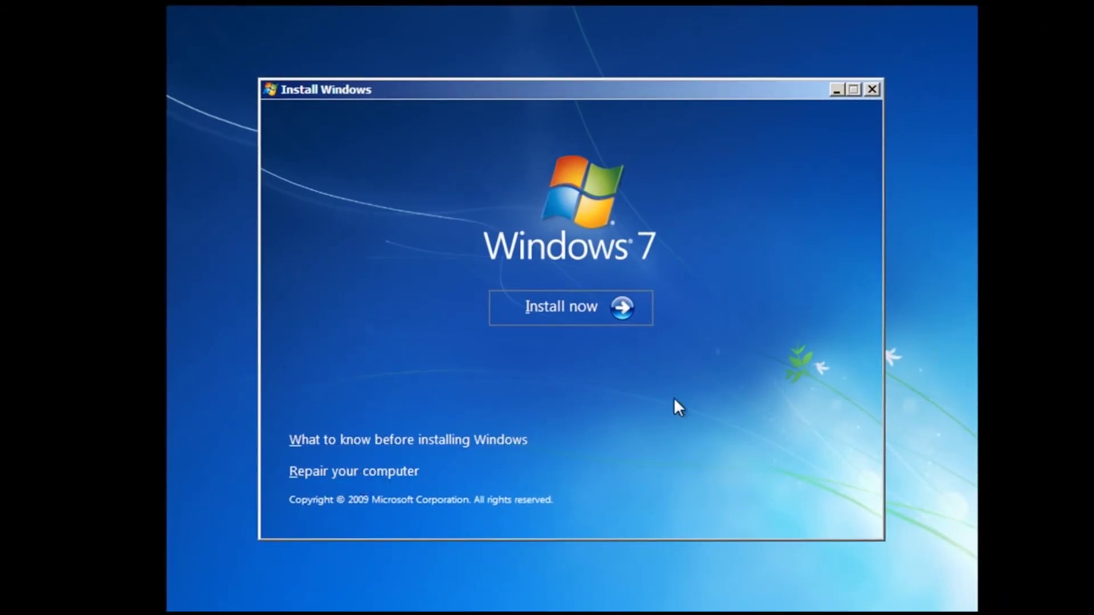
- Start the Windows 7 installation and accept the Microsoft license terms
click(607, 309)
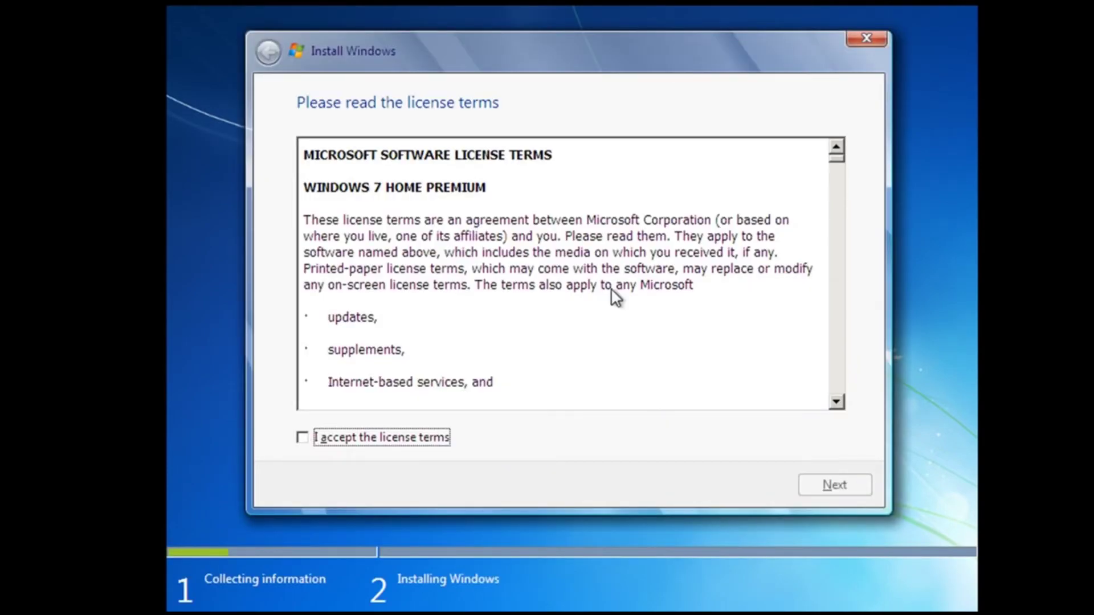
click(300, 439)
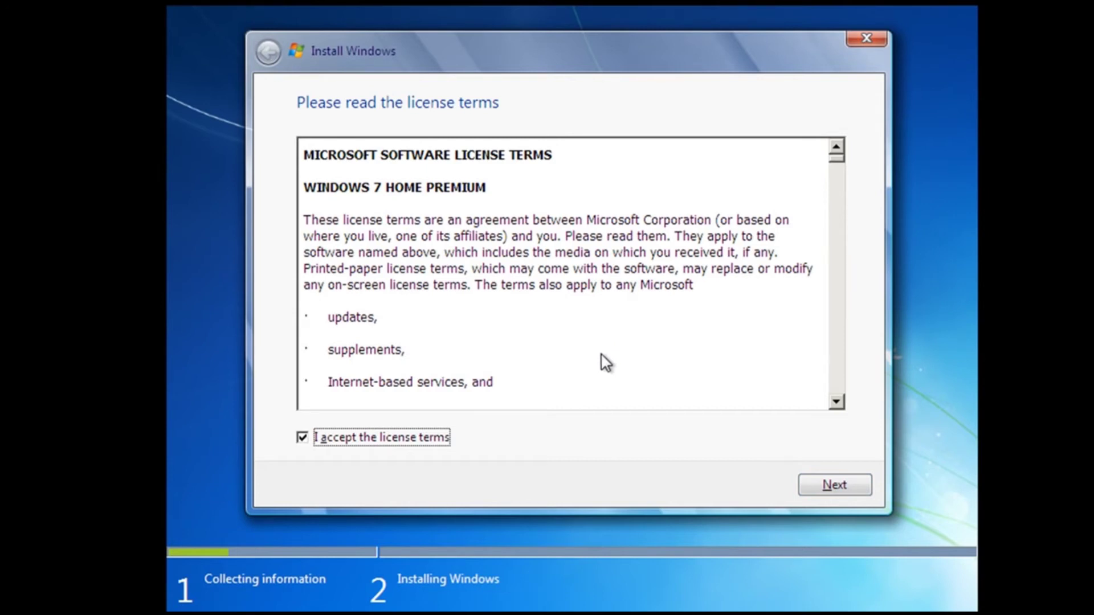
click(830, 486)
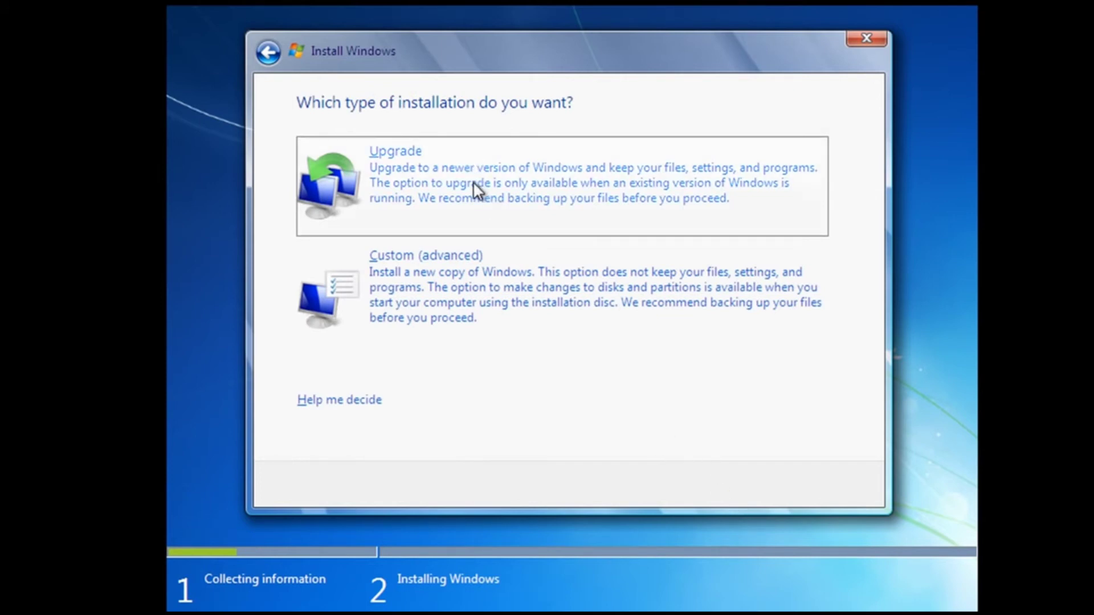
- Choose a Custom (advanced) installation and install Windows on Disk 0 Partition 1 after formatting that partition
click(460, 286)
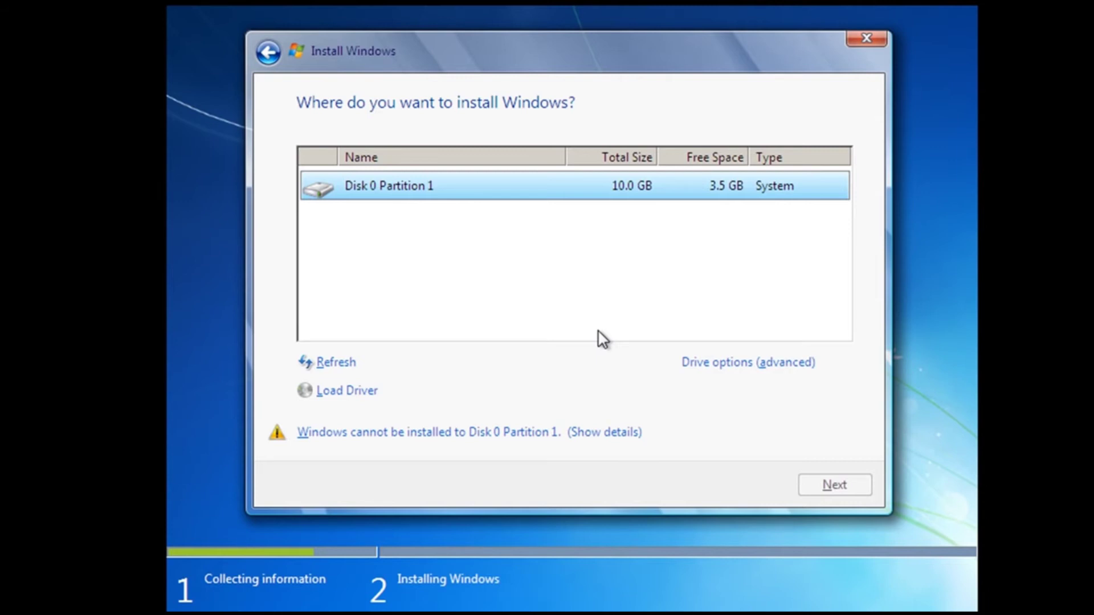
click(725, 363)
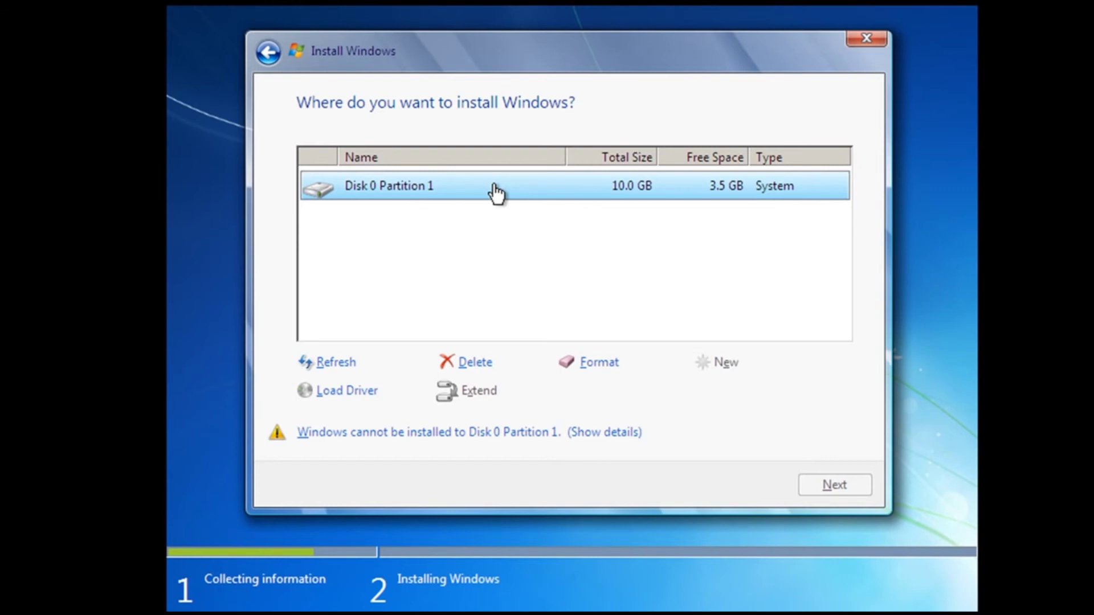
click(595, 362)
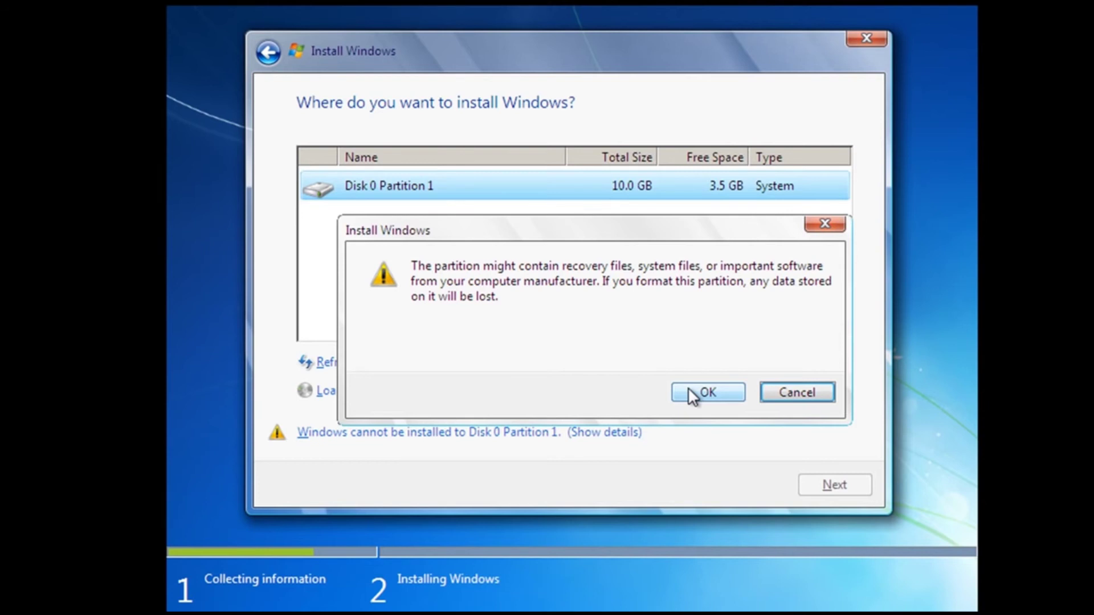
click(688, 392)
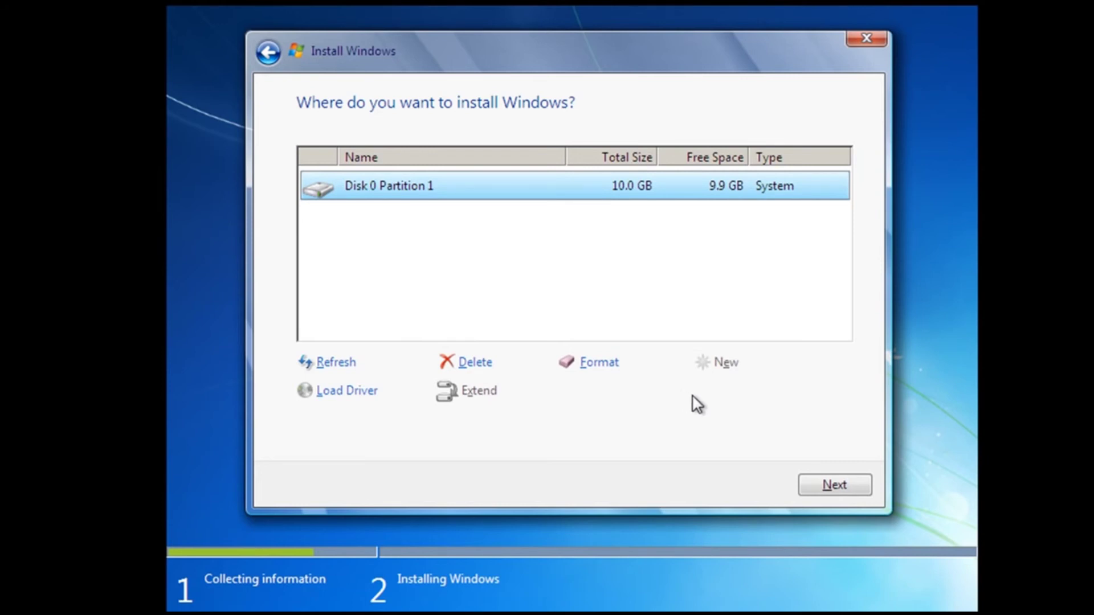
click(833, 484)
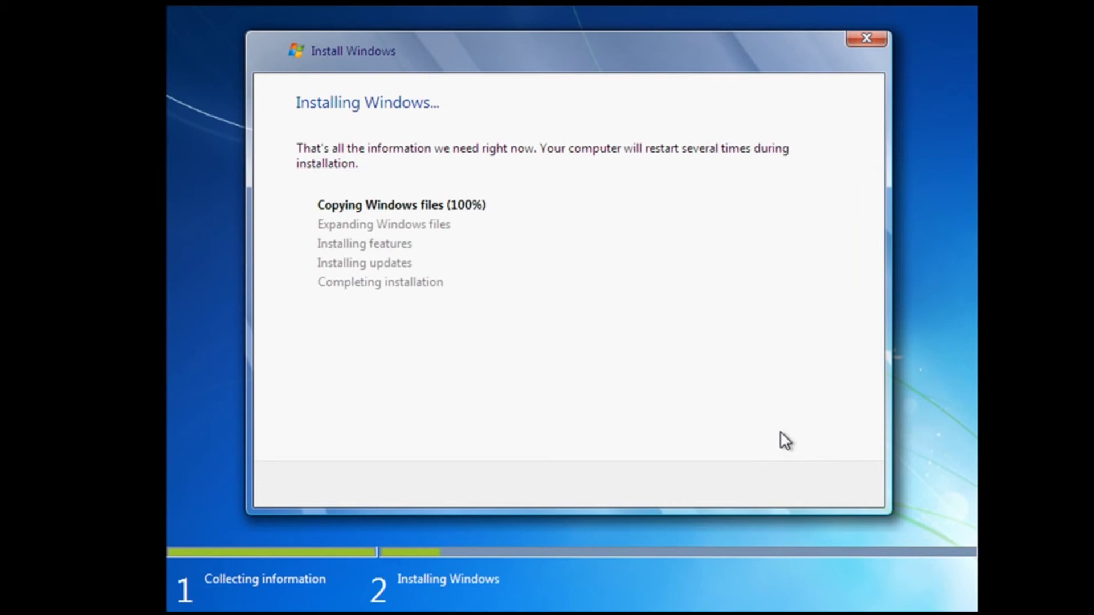